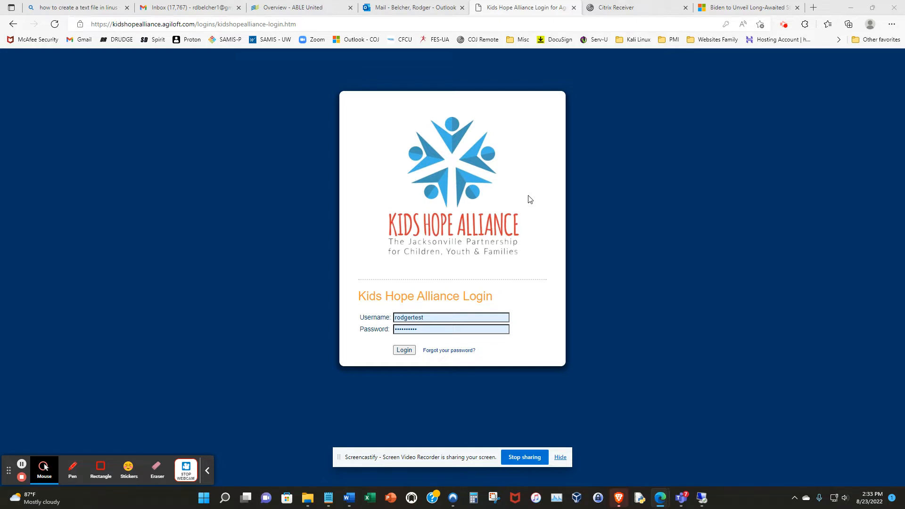
Step: Log in to the Kids Hope Alliance portal, look at the profile's contact information, and return to the home page
left_click(404, 350)
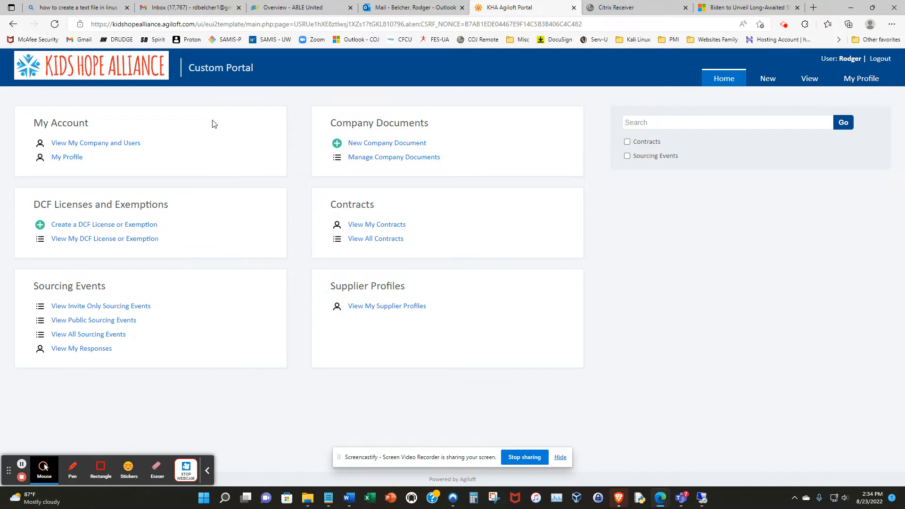
left_click(73, 158)
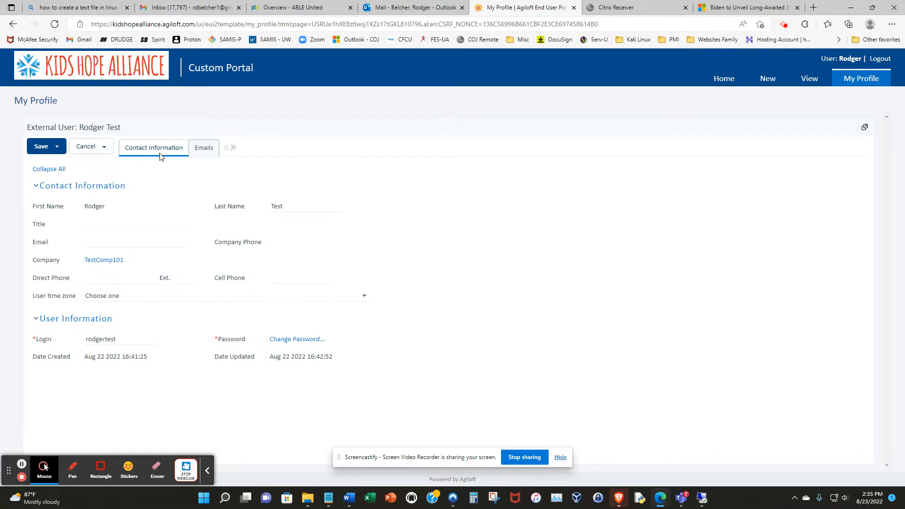
left_click(721, 81)
left_click(207, 470)
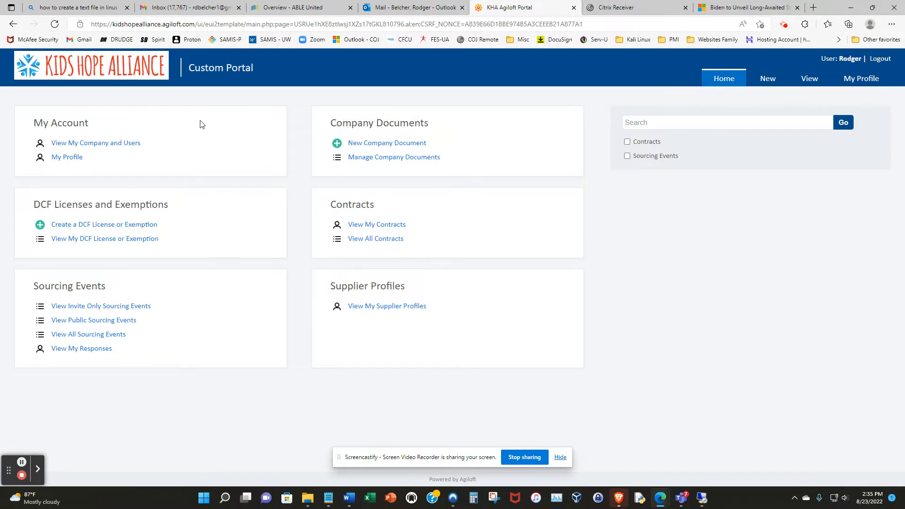
Step: Examine the company record's key info, locations and contacts, and related contracts, documents and insurance coverages, and close the record
left_click(129, 143)
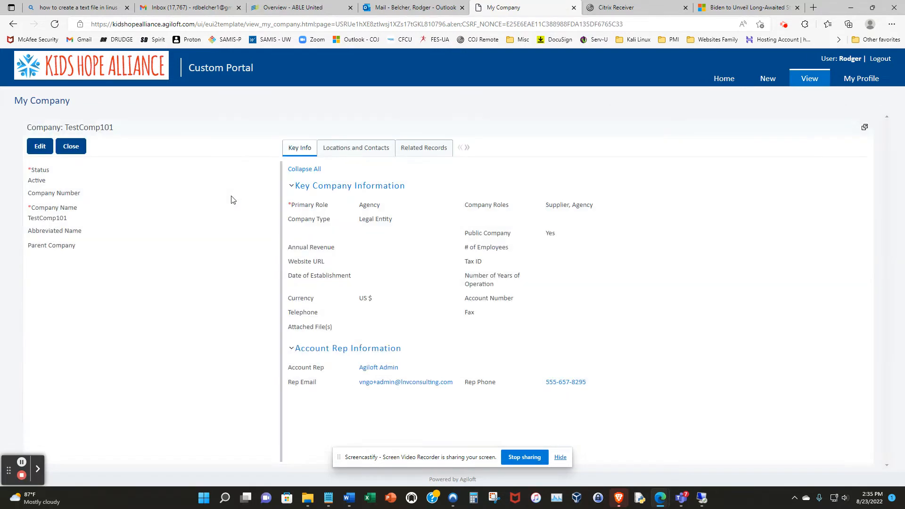
left_click(354, 151)
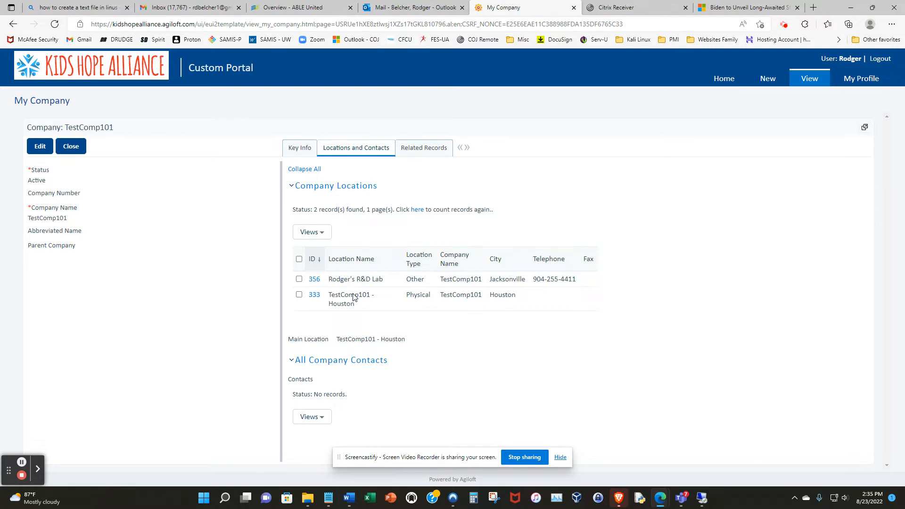
left_click(428, 149)
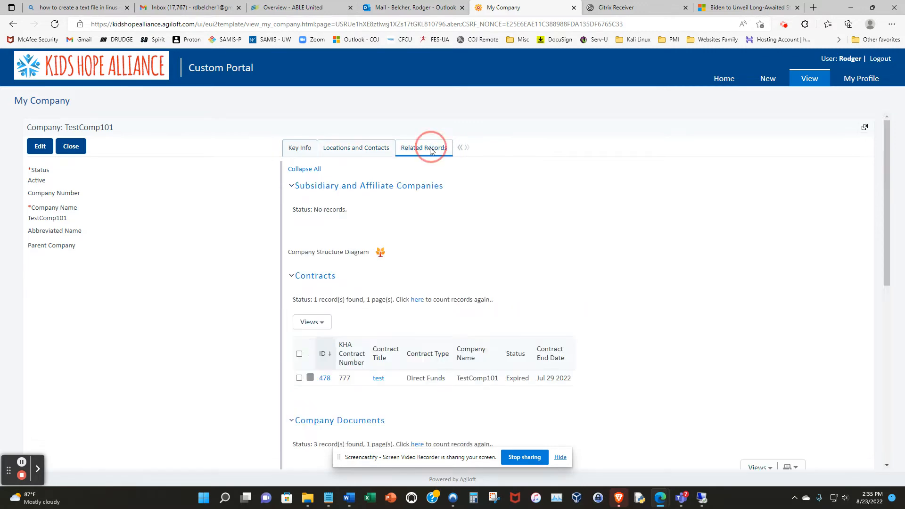
scroll(558, 247, "down", 2)
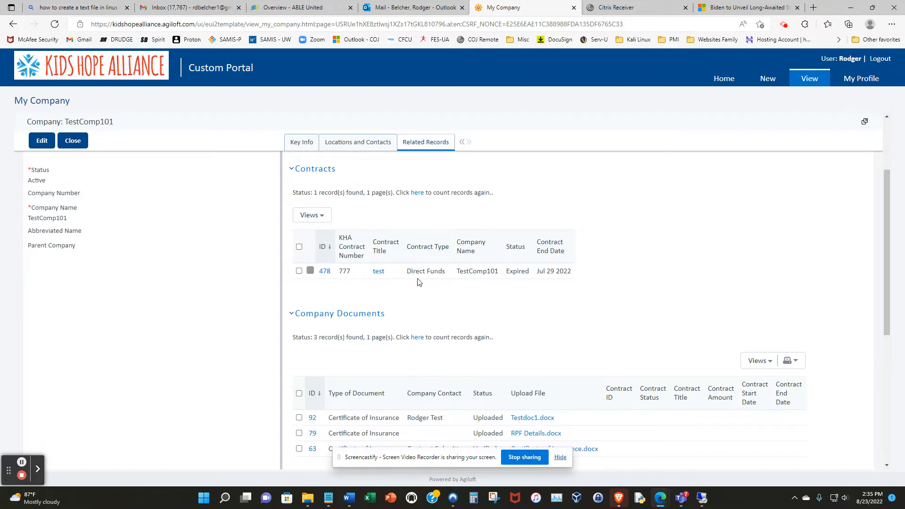
scroll(422, 285, "down", 3)
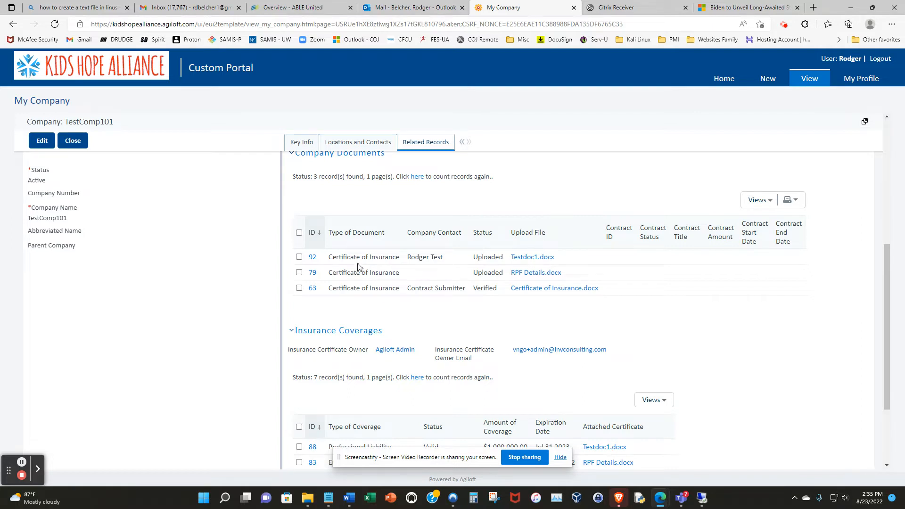
scroll(363, 270, "down", 3)
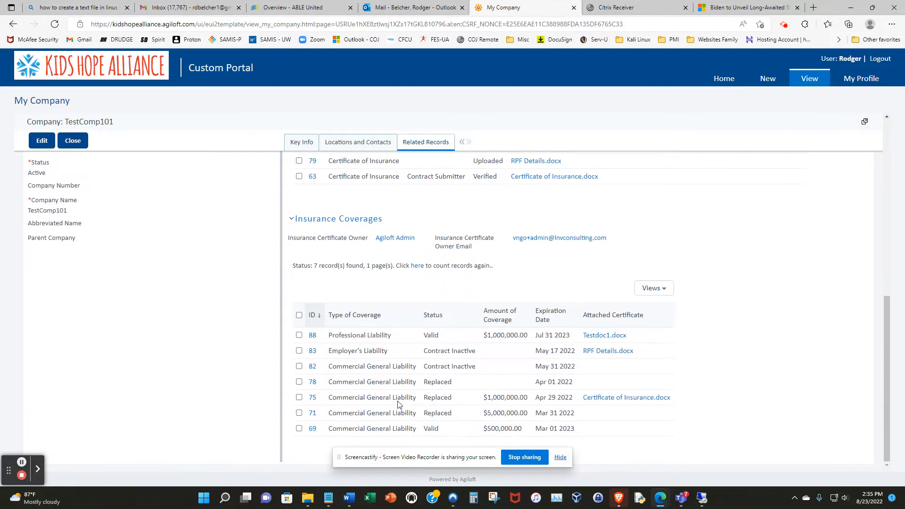
scroll(405, 320, "up", 10)
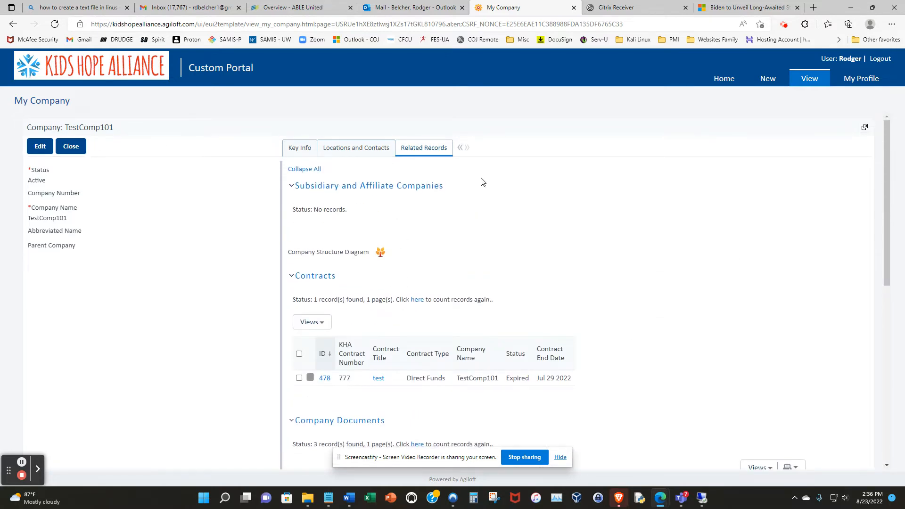
left_click(82, 149)
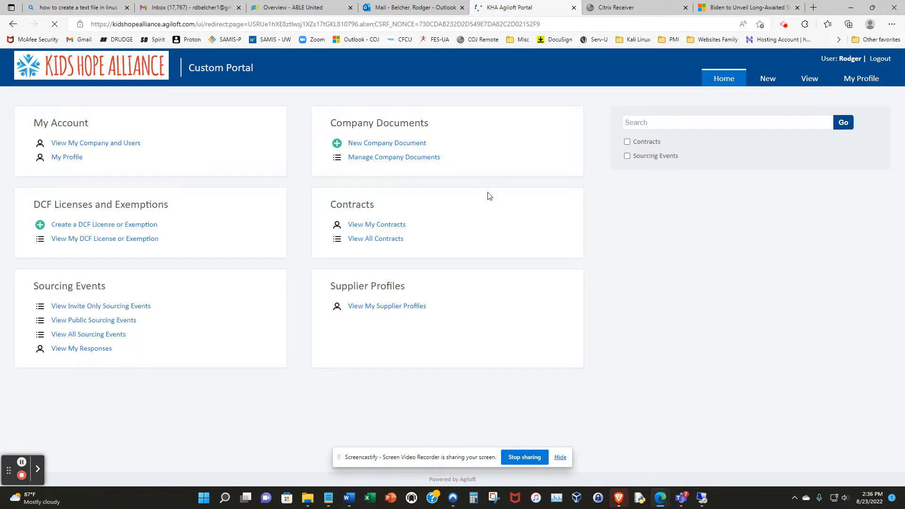
Step: Start a new DCF license or exemption record and attach the file PUOSPR-2 Jumbo April 2022.pdf
left_click(116, 226)
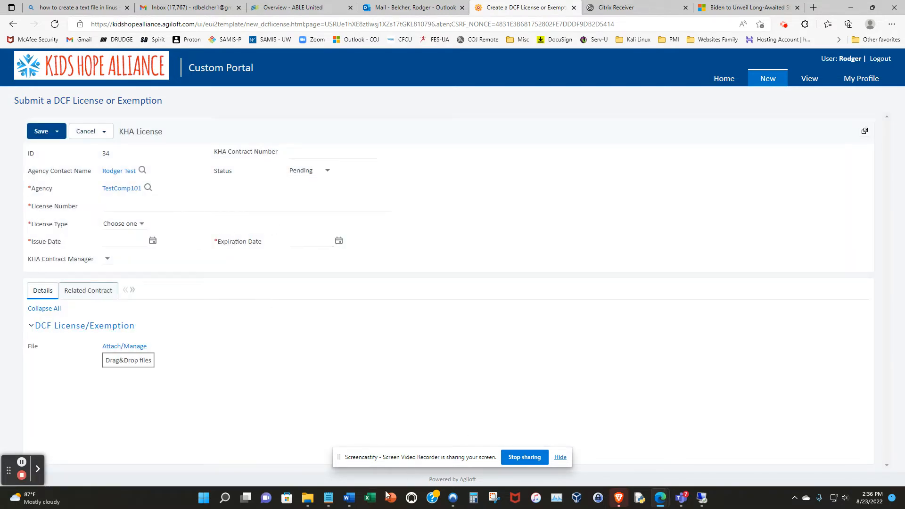
left_click(308, 500)
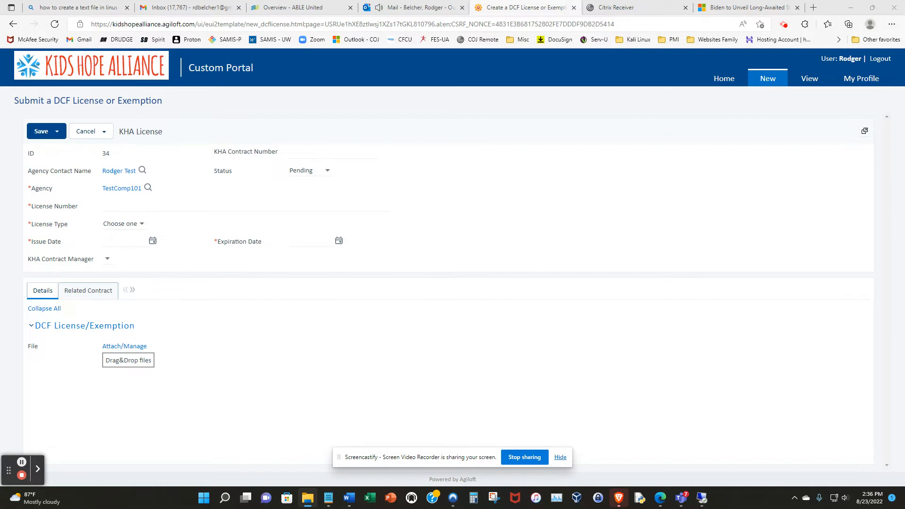
left_click_drag(895, 233, 119, 366)
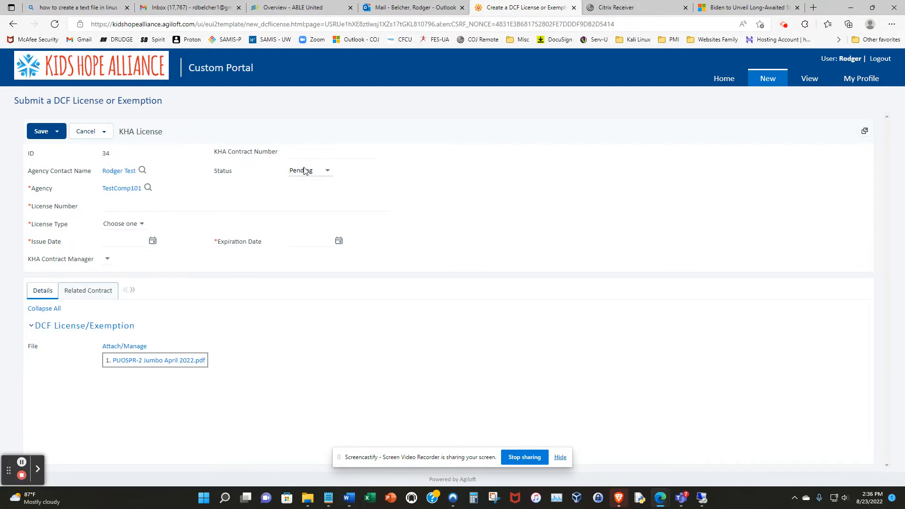
Step: Enter 12312-22 as the KHA contract number and fill in the DCF license number
left_click(297, 151)
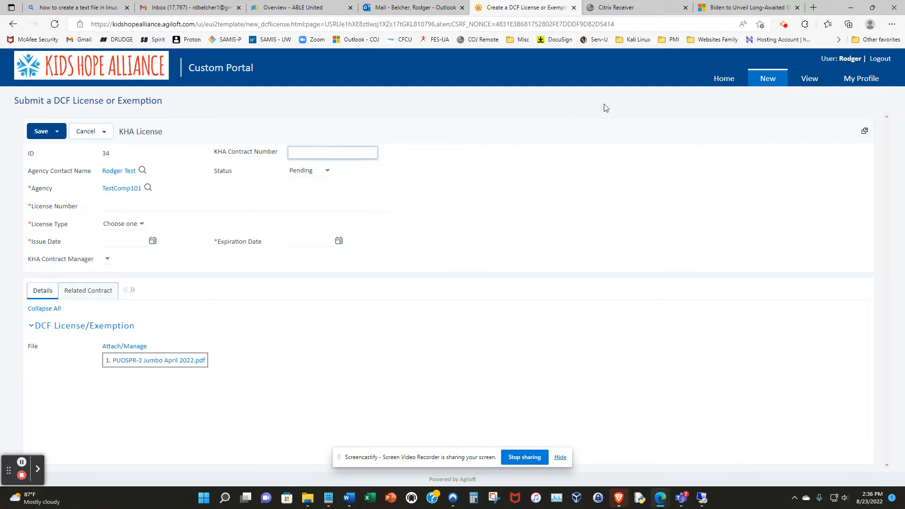
type("12312-22")
left_click(168, 205)
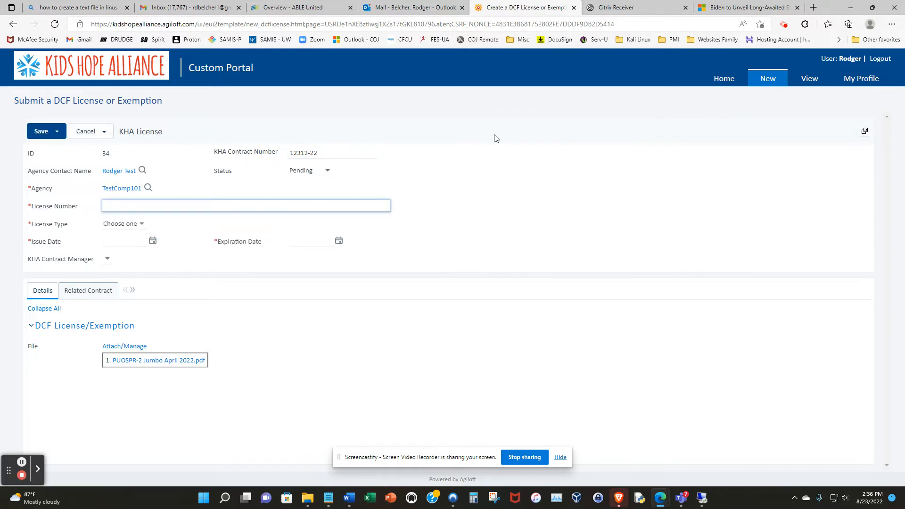
type("DCF12345678-22")
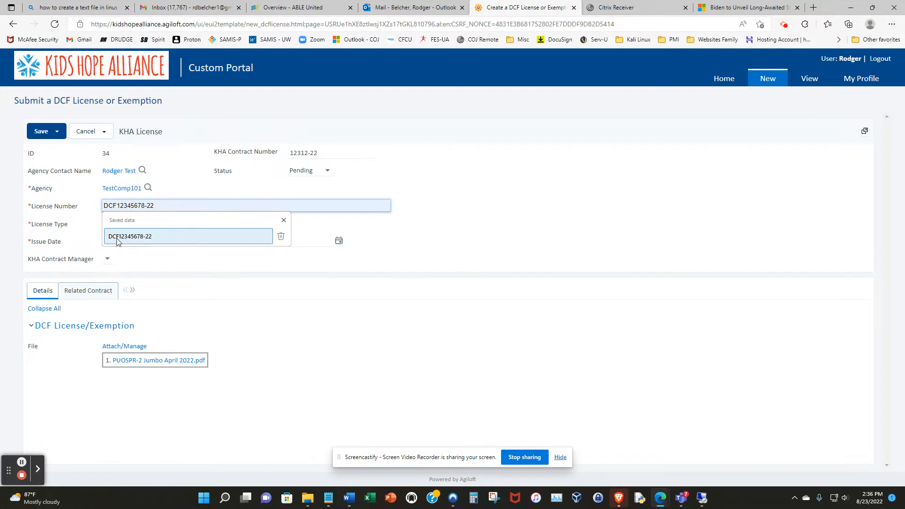
left_click(130, 236)
left_click(144, 206)
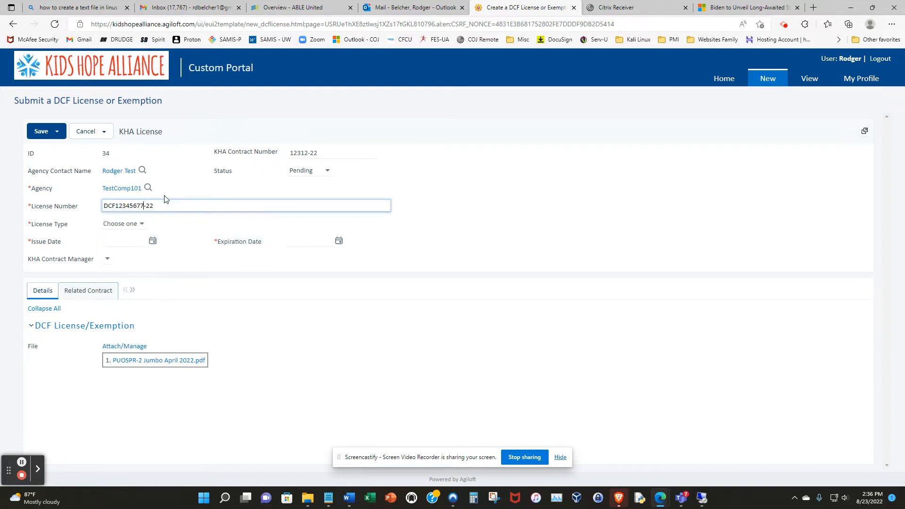
Step: Set the license type to DCF License and the issue date to Aug 01 2022
left_click(129, 224)
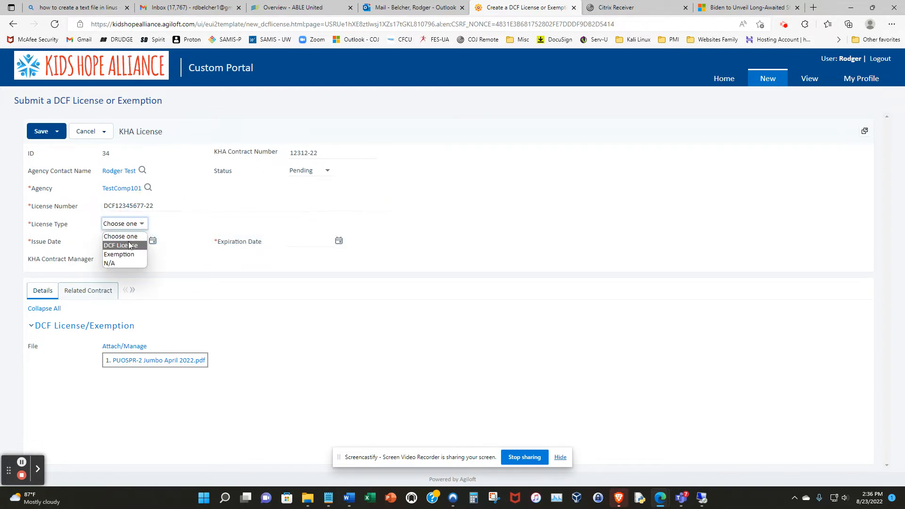
left_click(132, 244)
left_click(153, 241)
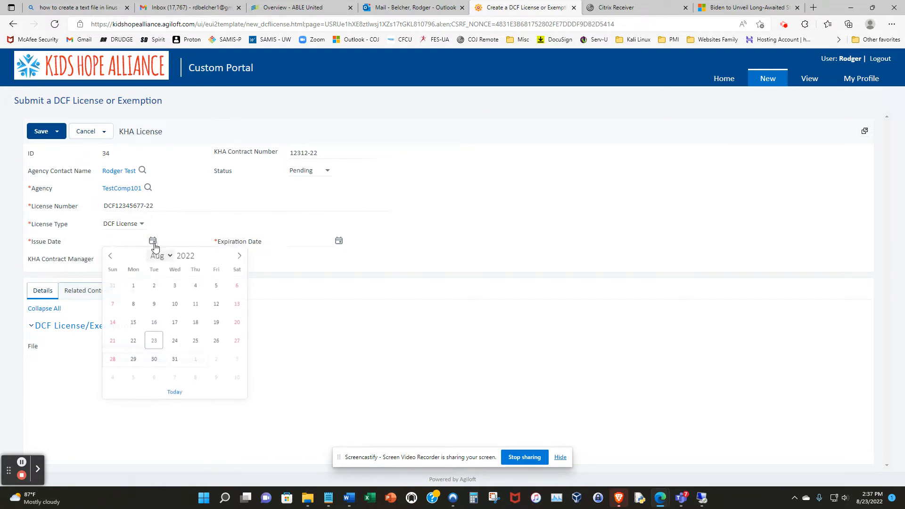
left_click(133, 286)
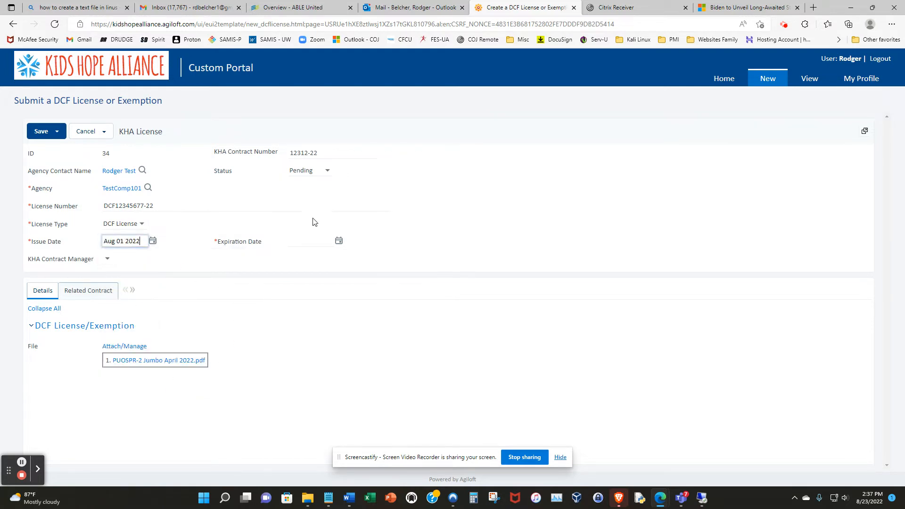
Step: Set the expiration date to Jul 31 2023 and save the license record
left_click(339, 241)
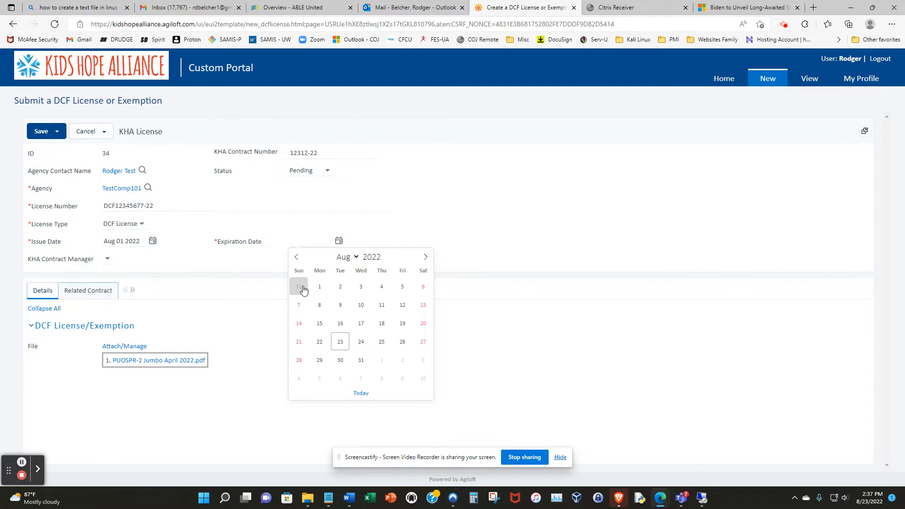
left_click(387, 254)
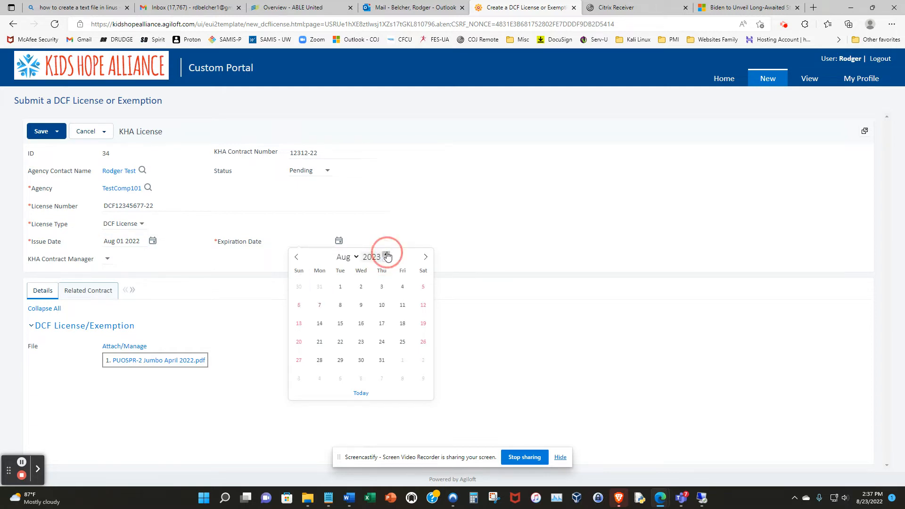
left_click(319, 286)
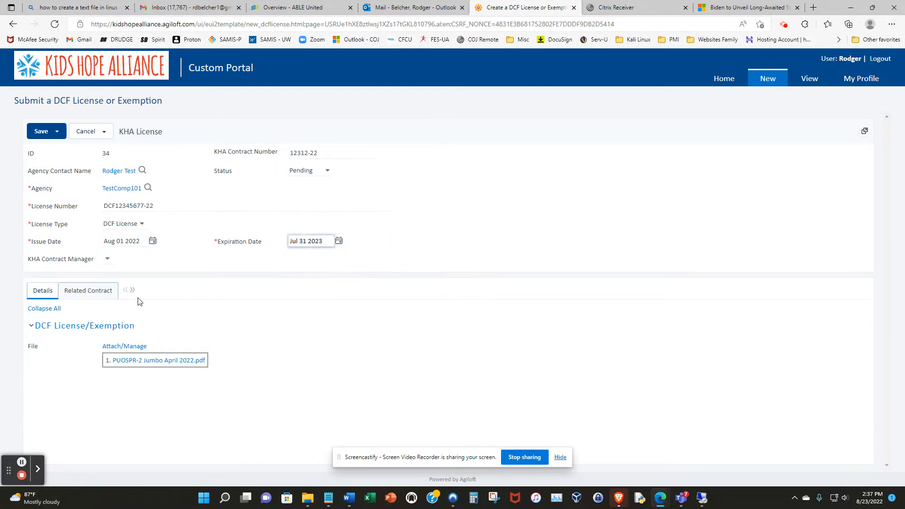
left_click(107, 260)
left_click(38, 131)
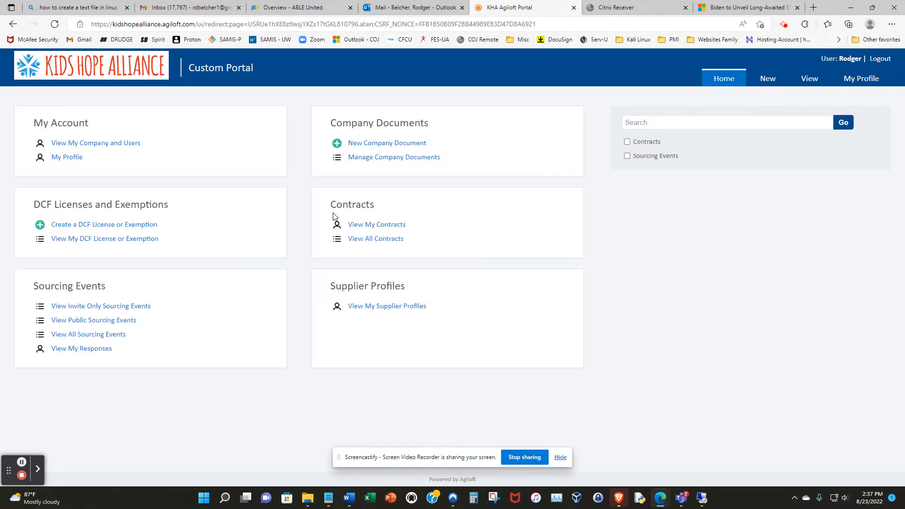
Step: Check the list of the company's DCF licenses and exemptions, and return to the home page
left_click(135, 241)
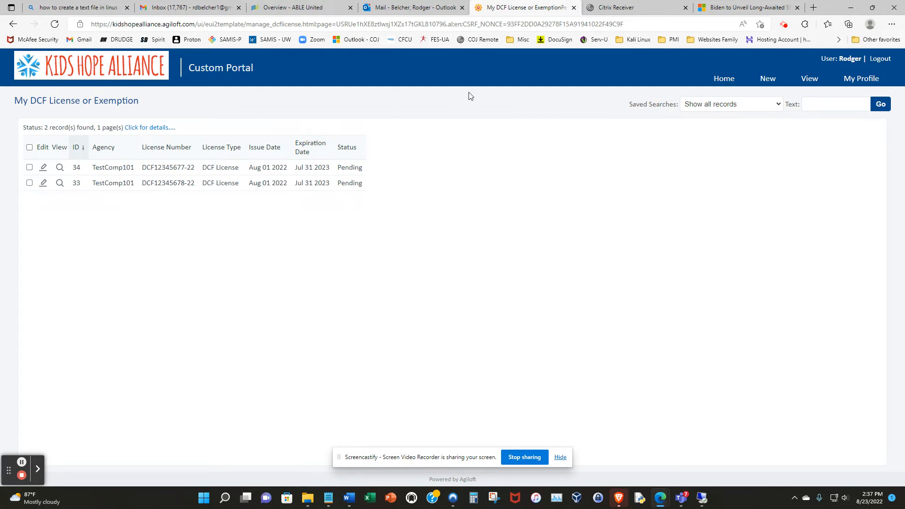
left_click(724, 79)
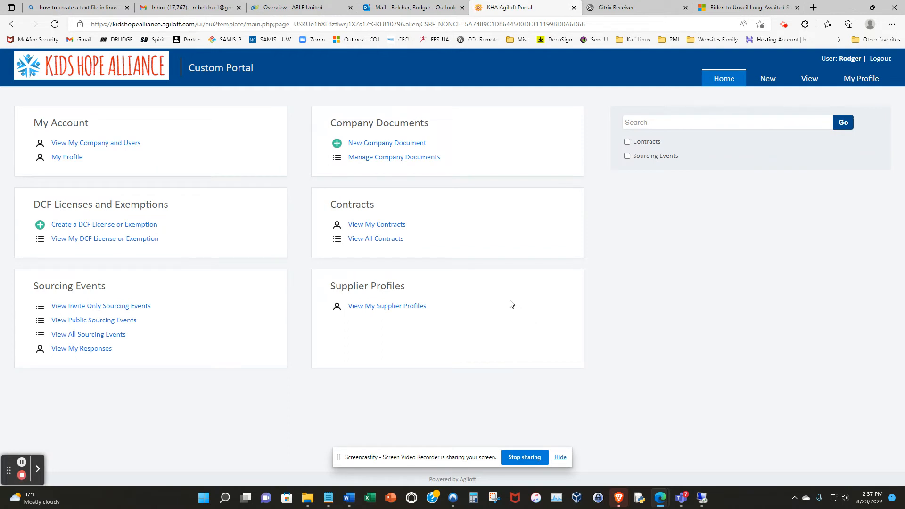
Step: Open the contract titled test from the list of all contracts and review its contract information
left_click(393, 239)
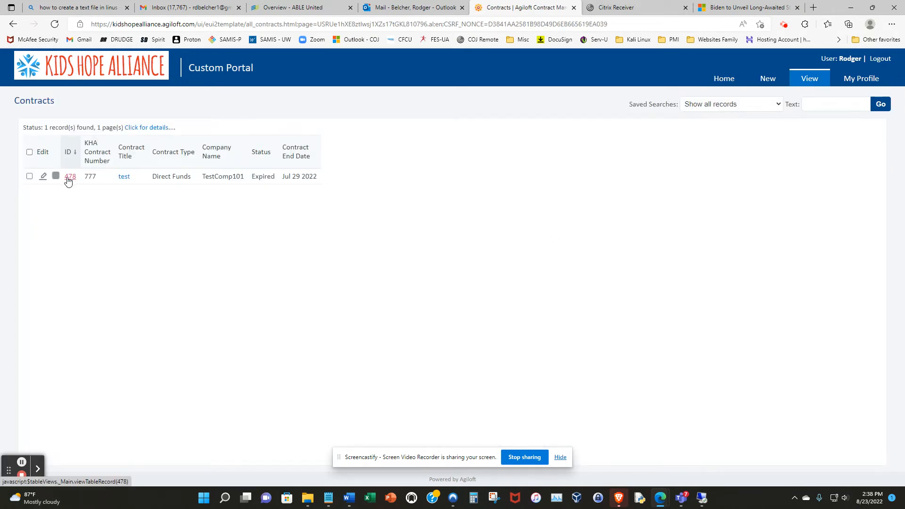
left_click(42, 179)
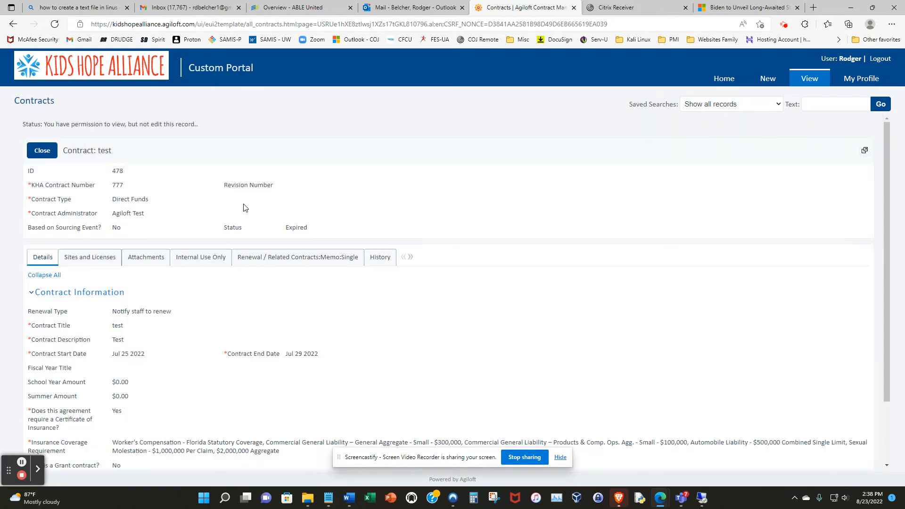
scroll(418, 231, "down", 2)
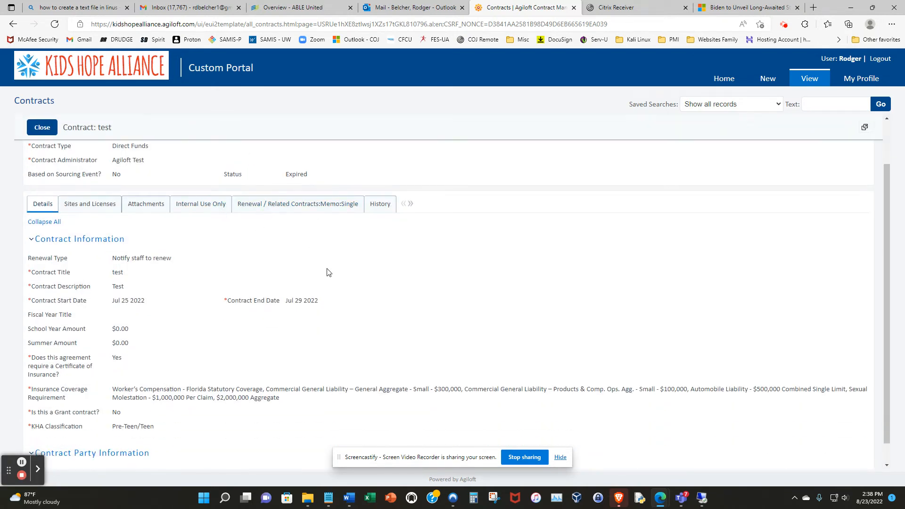
scroll(328, 264, "down", 1)
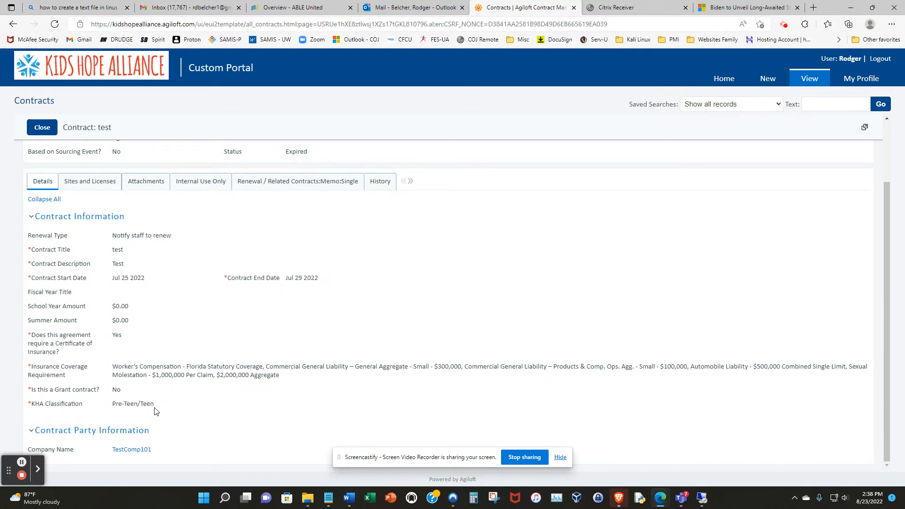
Step: Examine the contract's sites and licenses and its attachments, including company documents and insurance certificates
left_click(91, 180)
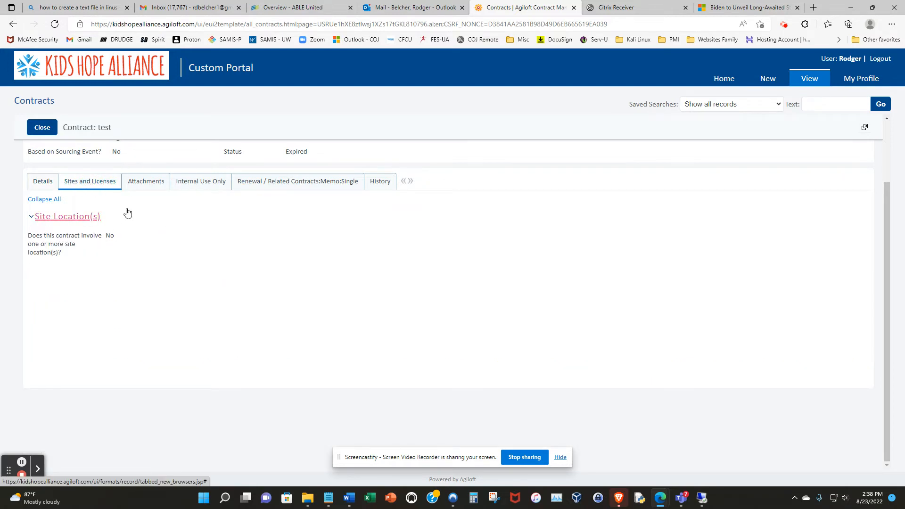
left_click(142, 184)
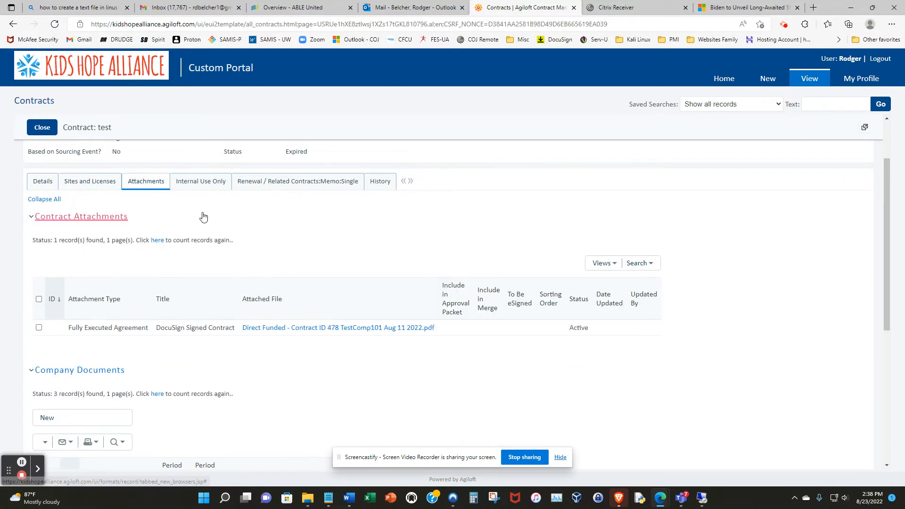
scroll(249, 344, "down", 5)
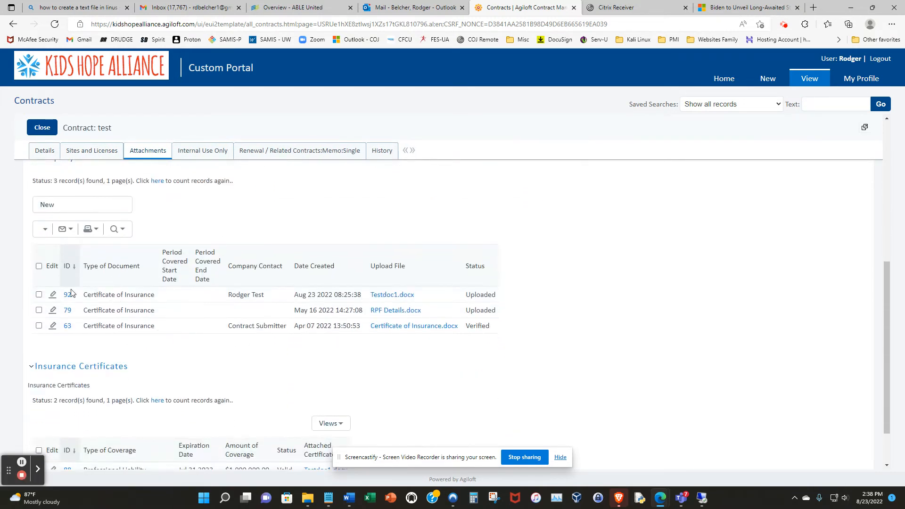
Step: Review the contract's insurance certificates, along with its internal use, renewal and related contracts, and history information
scroll(204, 334, "down", 1)
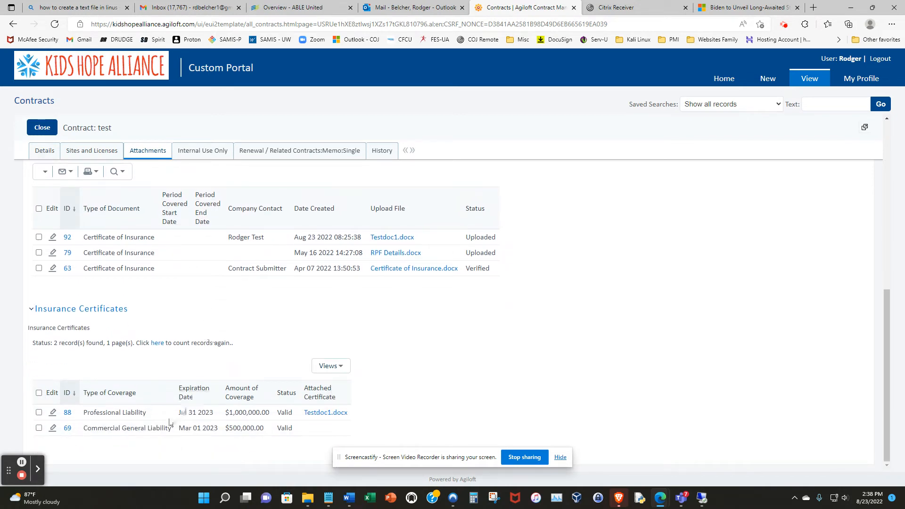
scroll(250, 334, "up", 5)
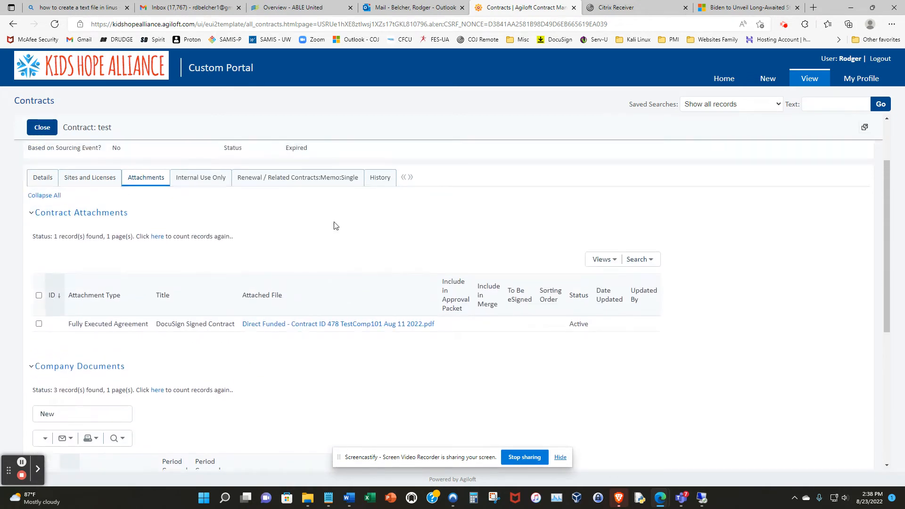
left_click(207, 179)
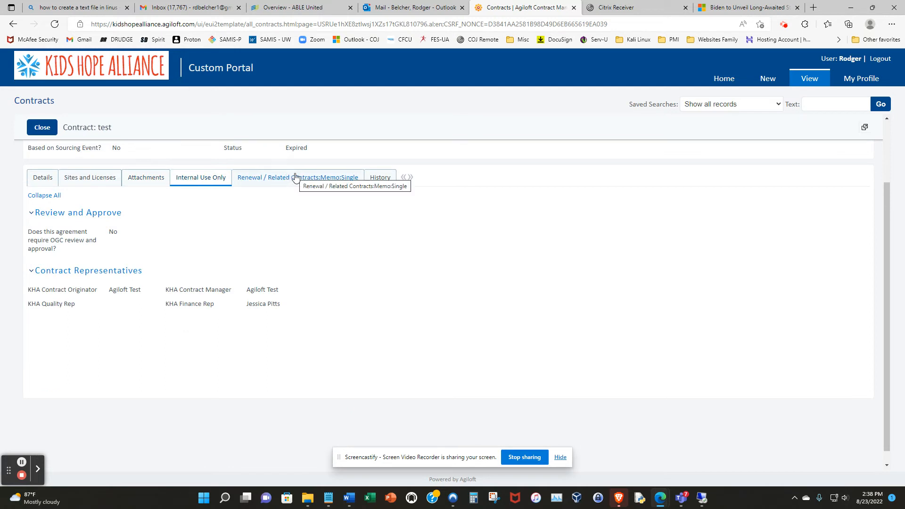
left_click(295, 177)
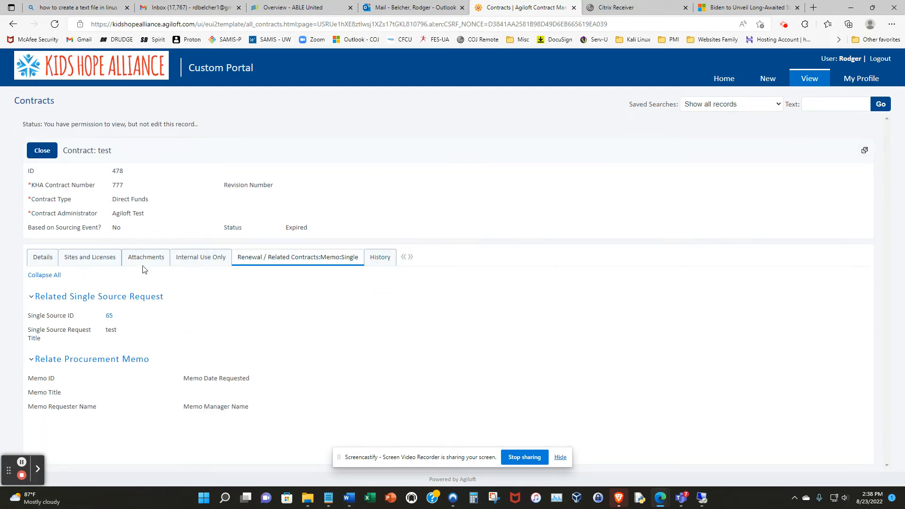
left_click(377, 258)
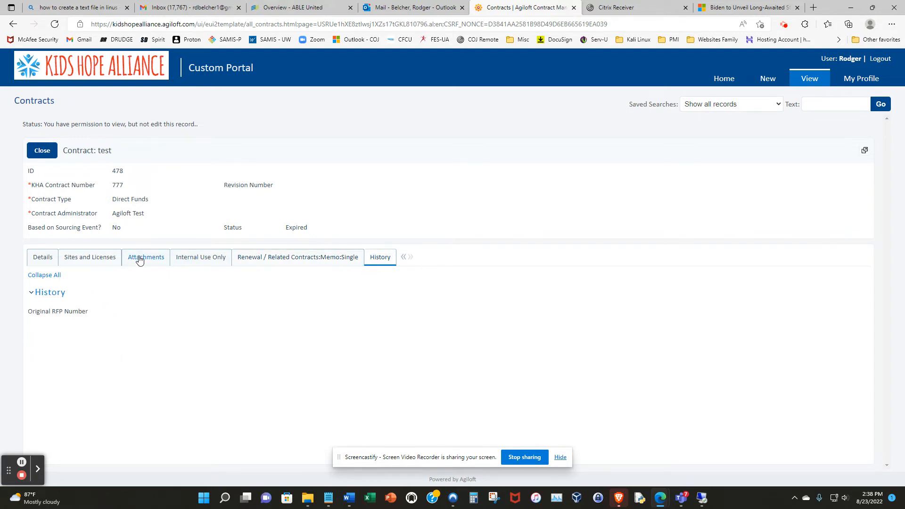
Step: Open the fully executed DocuSign Signed Contract PDF from the contract's attachments and maximize its window
left_click(156, 258)
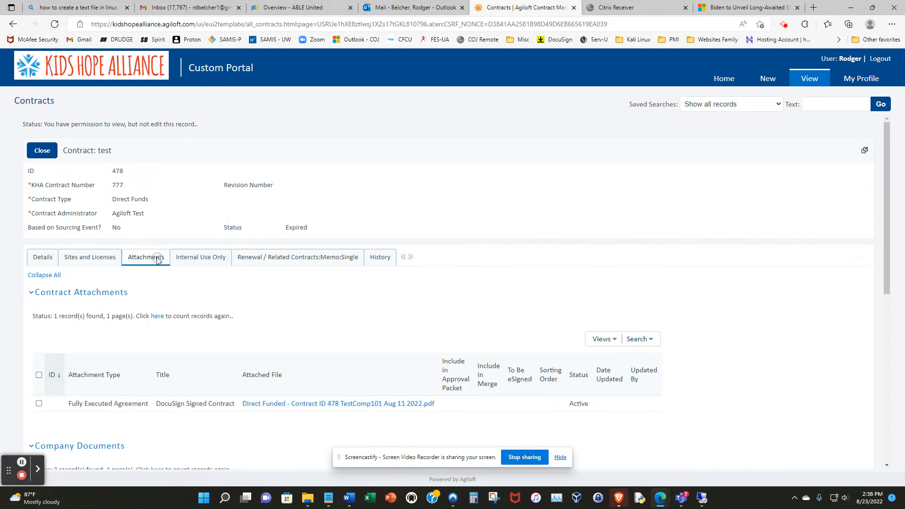
scroll(302, 304, "down", 2)
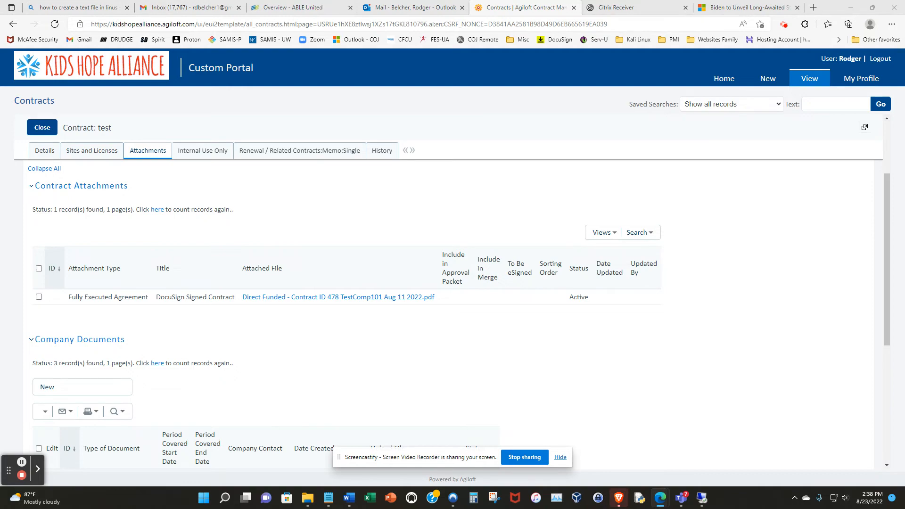
left_click_drag(903, 36, 283, 56)
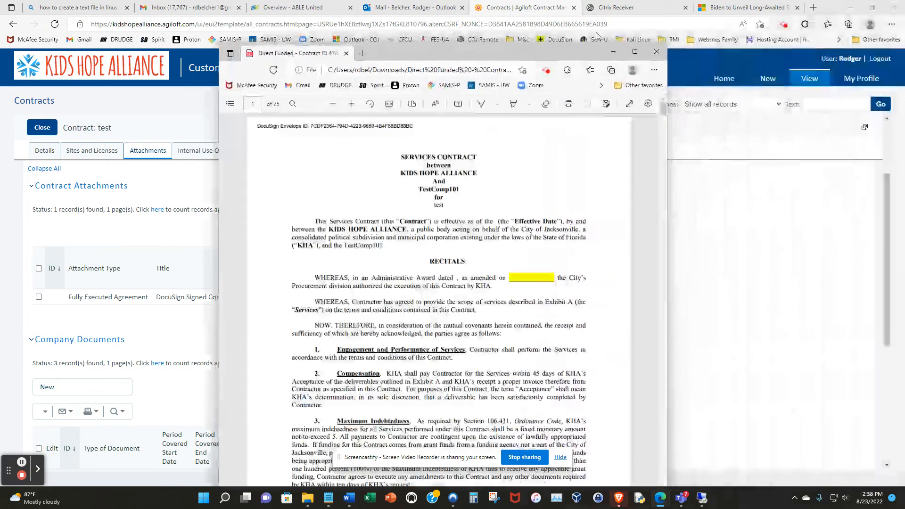
left_click(634, 53)
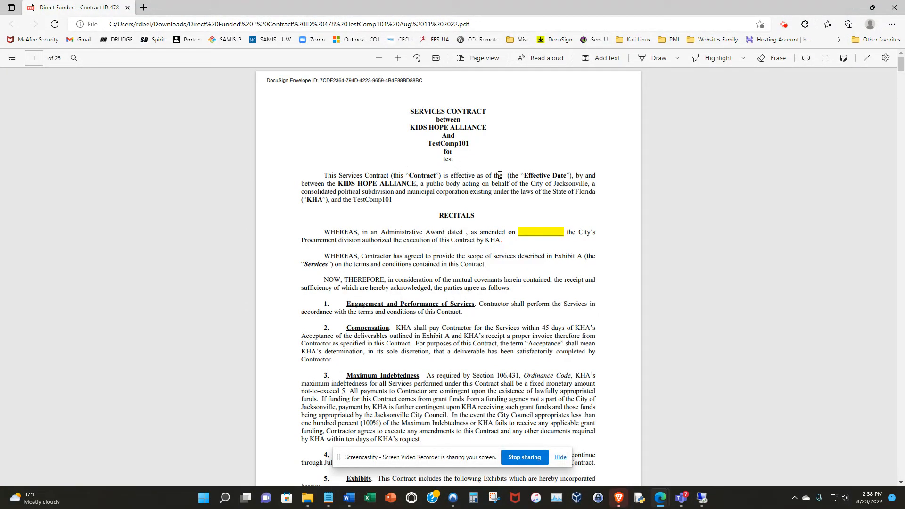
Step: Read through the services contract PDF, including the signature page and the general terms and conditions, and close the document
scroll(499, 174, "down", 12)
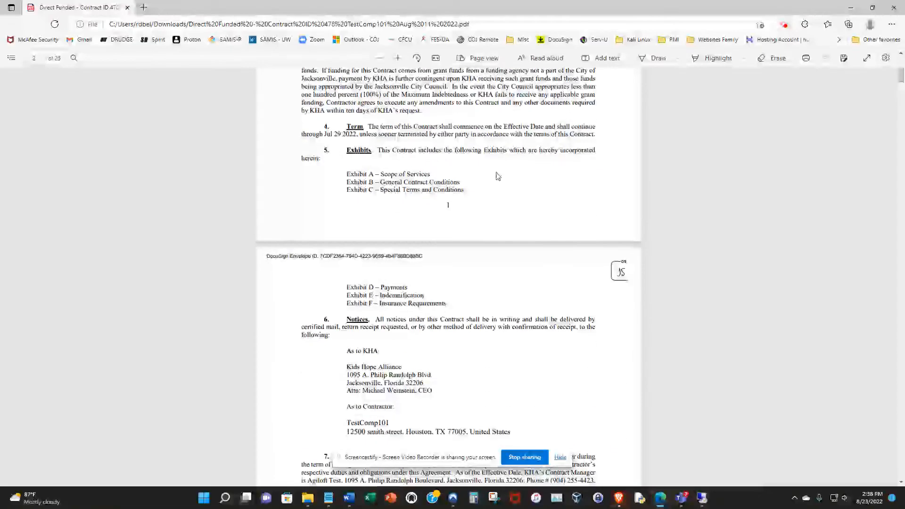
scroll(498, 165, "down", 12)
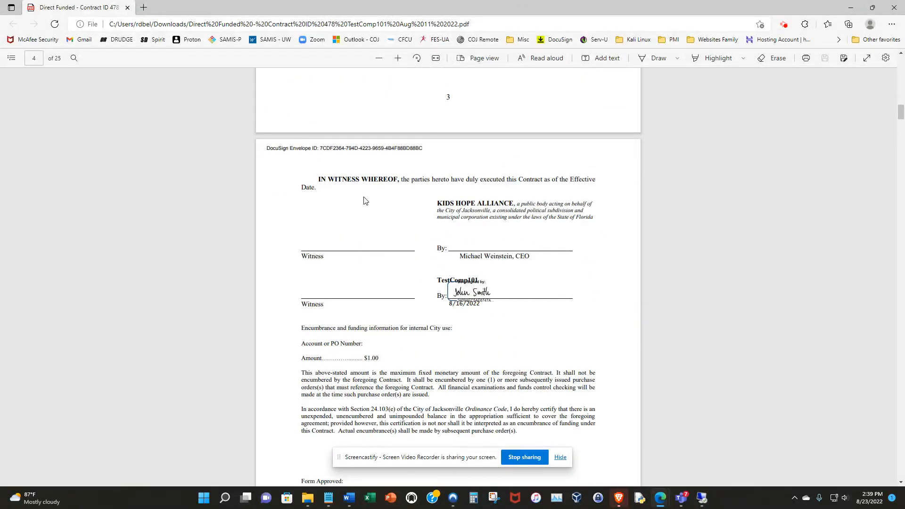
left_click_drag(267, 148, 462, 131)
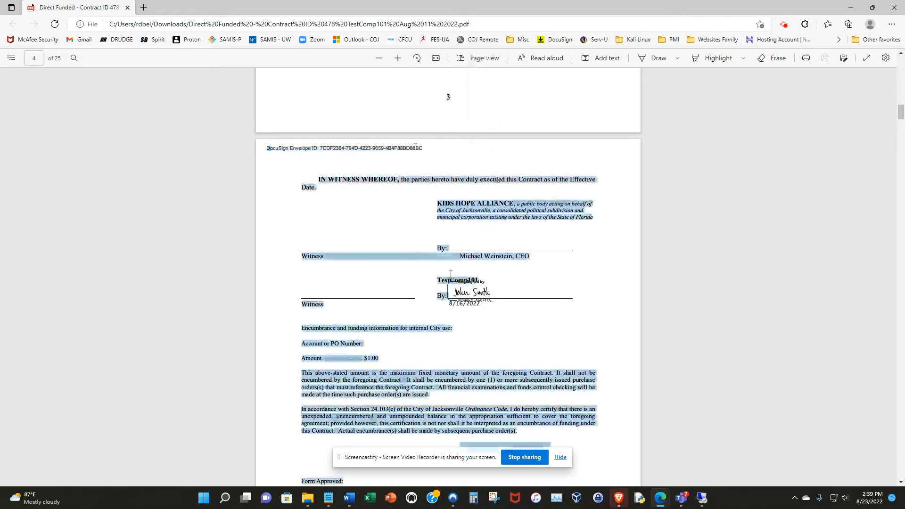
scroll(584, 255, "down", 7)
scroll(584, 256, "down", 20)
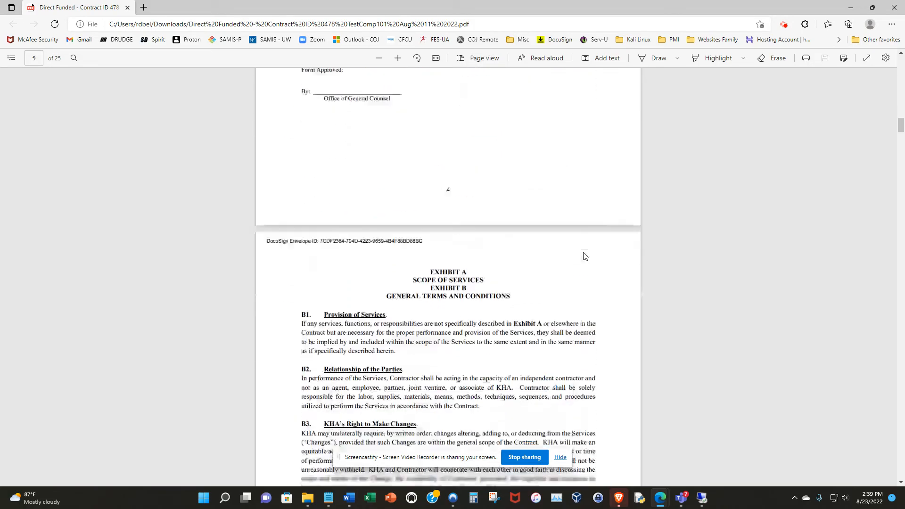
scroll(631, 229, "down", 16)
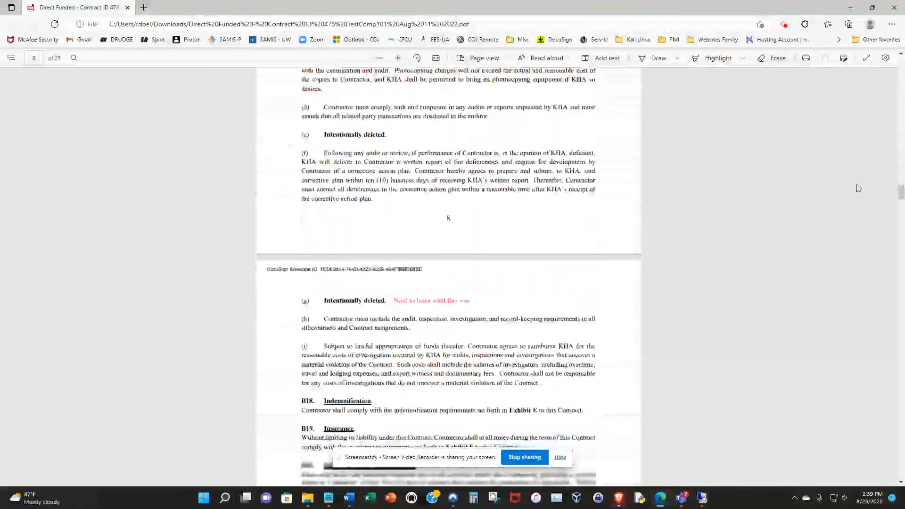
mouse_move(903, 199)
left_mouse_down()
mouse_move(901, 188)
mouse_move(895, 489)
mouse_move(900, 168)
mouse_move(900, 195)
left_mouse_up()
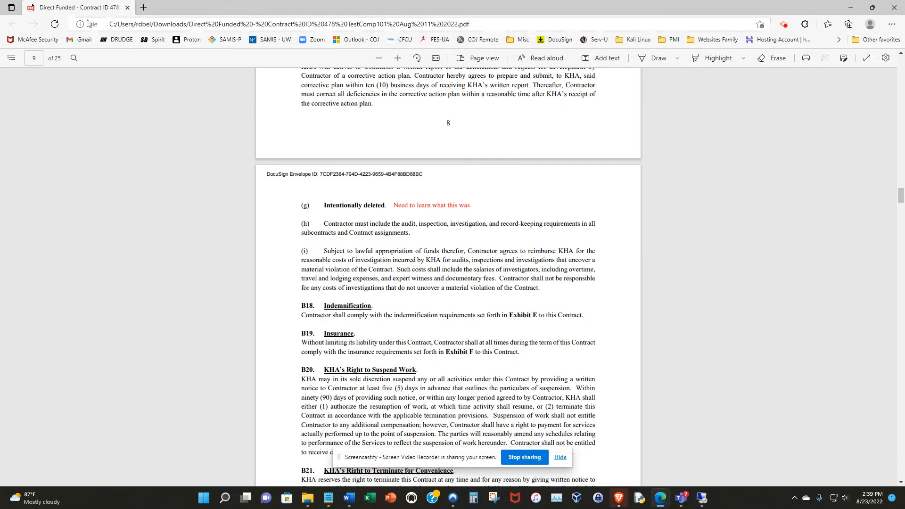
left_click_drag(86, 9, 904, 8)
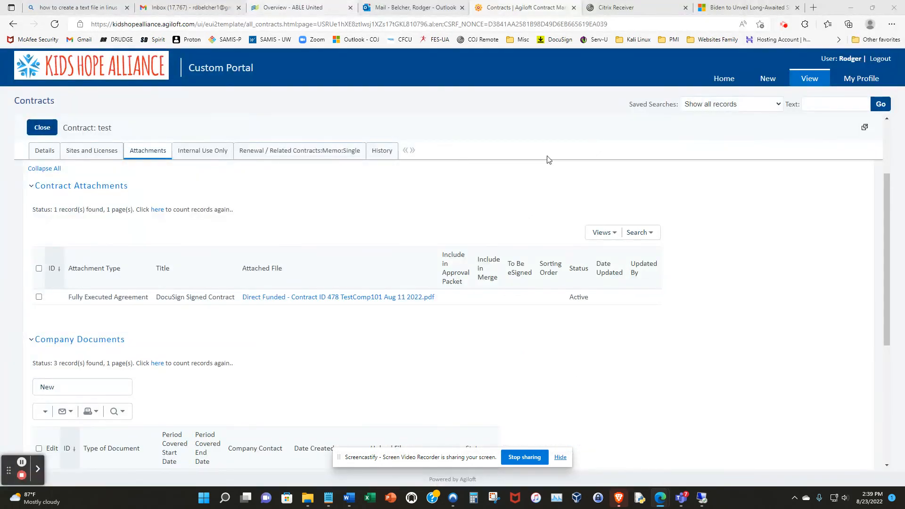
Step: Close the contract record and return to the portal's home page
left_click(41, 128)
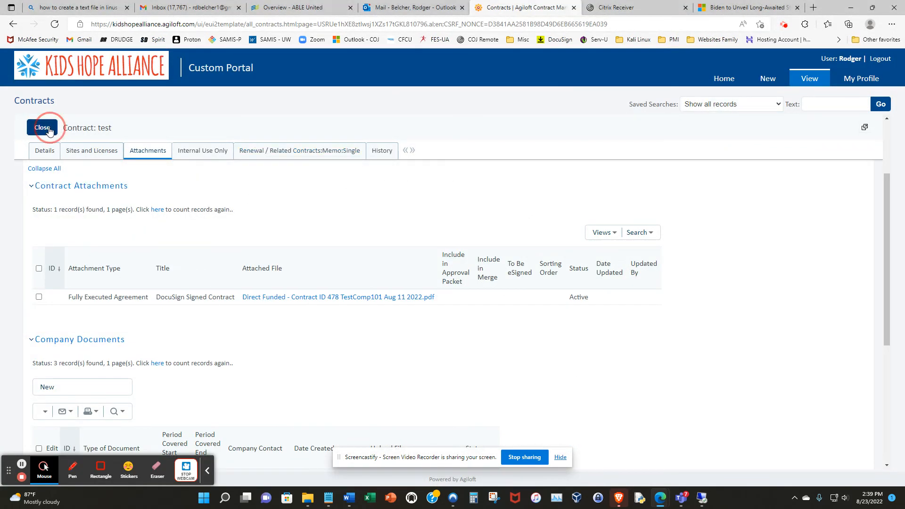
left_click(724, 79)
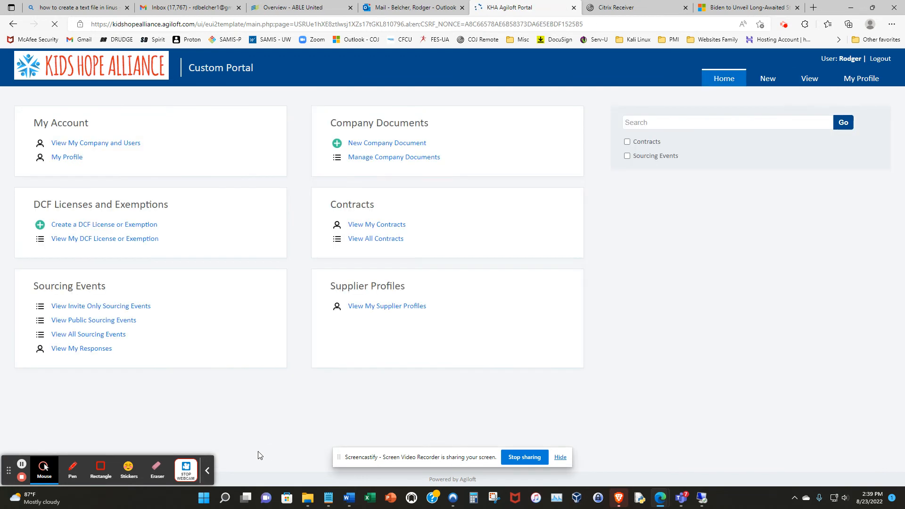
left_click(206, 475)
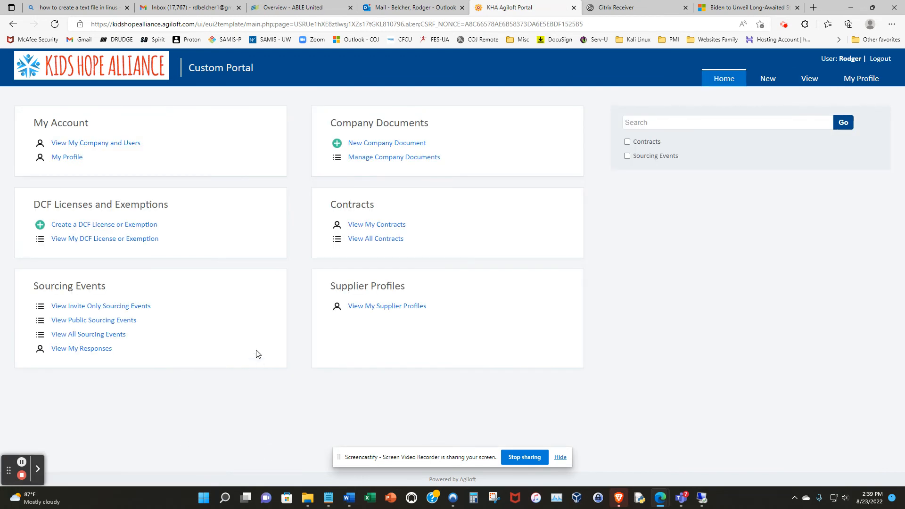